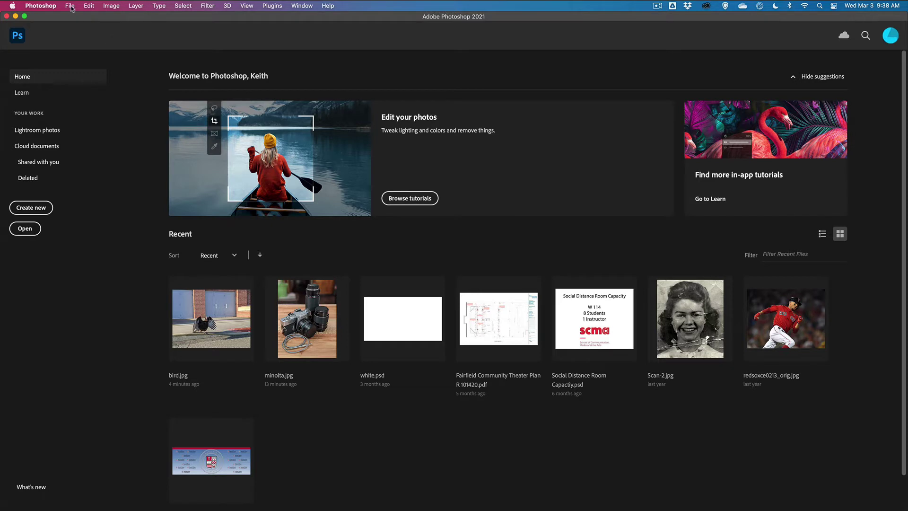
- Open the 4.8 MB JPEG photo of the two young snowboarders from the Selective Color folder
{"action": "left_click", "coordinate": [70, 6]}
{"action": "left_click", "coordinate": [75, 26]}
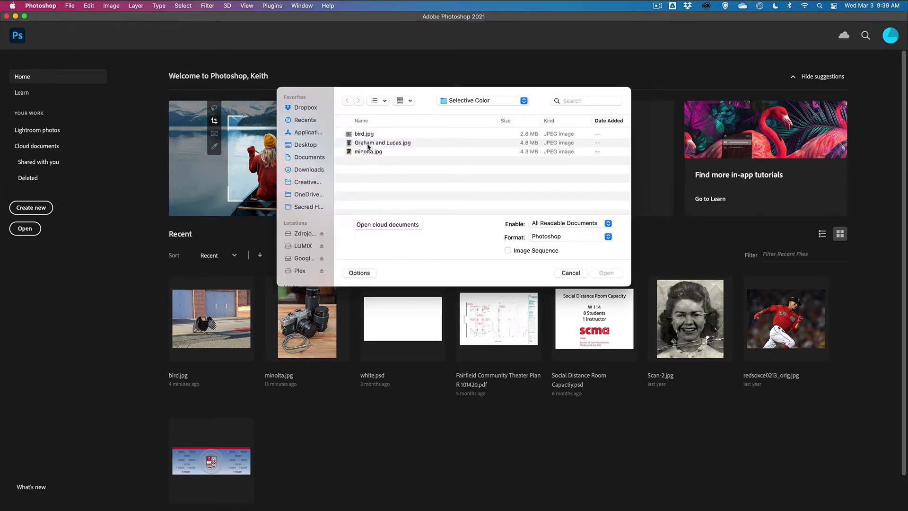
{"action": "left_click", "coordinate": [369, 143]}
{"action": "left_click", "coordinate": [607, 273]}
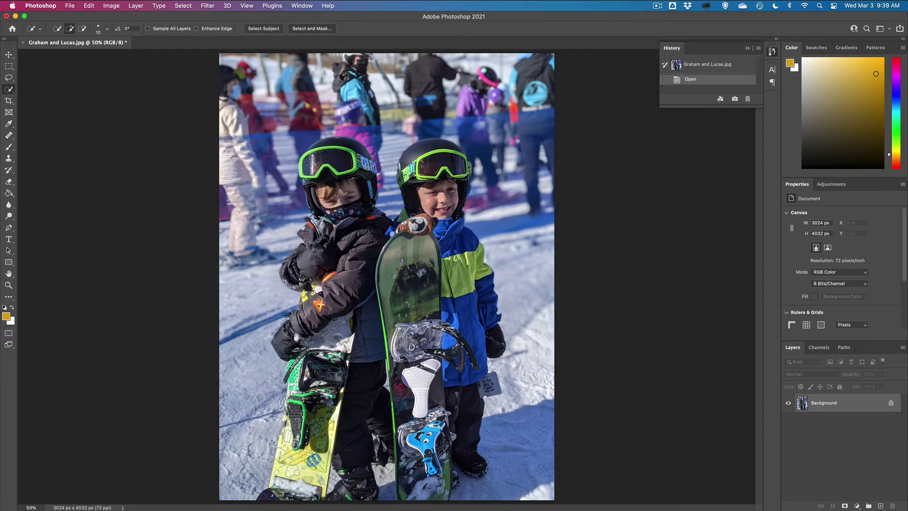
- Set the Quick Selection brush size to 150 px
{"action": "key", "text": "bracketright"}
{"action": "key", "text": "bracketright"}
{"action": "left_click", "coordinate": [107, 31]}
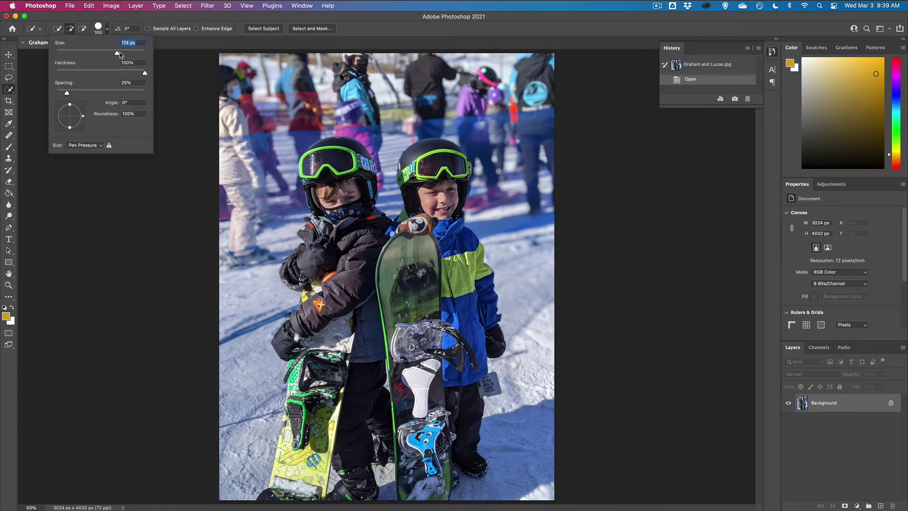
{"action": "left_click", "coordinate": [107, 30]}
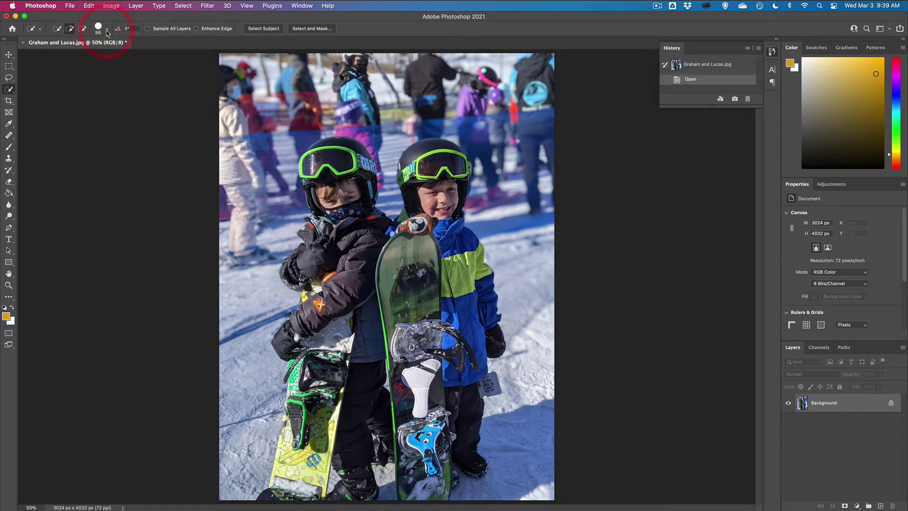
{"action": "key", "text": "bracketright"}
{"action": "key", "text": "bracketright"}
{"action": "key", "text": "bracketright"}
{"action": "key", "text": "bracketright"}
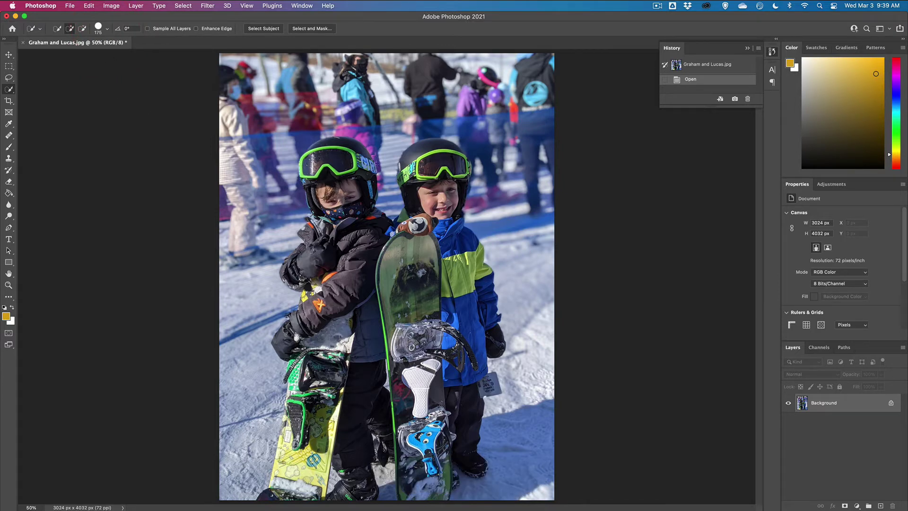
{"action": "key", "text": "bracketleft"}
- Select both boys and their snowboards with Quick Selection strokes over helmets, jackets, legs and boards
{"action": "mouse_move", "coordinate": [337, 181]}
{"action": "left_mouse_down"}
{"action": "mouse_move", "coordinate": [346, 152]}
{"action": "mouse_move", "coordinate": [334, 152]}
{"action": "left_mouse_up"}
{"action": "mouse_move", "coordinate": [312, 184]}
{"action": "left_mouse_down"}
{"action": "mouse_move", "coordinate": [332, 279]}
{"action": "mouse_move", "coordinate": [326, 317]}
{"action": "mouse_move", "coordinate": [305, 295]}
{"action": "mouse_move", "coordinate": [300, 335]}
{"action": "mouse_move", "coordinate": [312, 379]}
{"action": "left_mouse_up"}
{"action": "mouse_move", "coordinate": [310, 441]}
{"action": "left_mouse_down"}
{"action": "mouse_move", "coordinate": [326, 450]}
{"action": "mouse_move", "coordinate": [328, 436]}
{"action": "mouse_move", "coordinate": [362, 443]}
{"action": "left_mouse_up"}
{"action": "mouse_move", "coordinate": [441, 354]}
{"action": "left_mouse_down"}
{"action": "mouse_move", "coordinate": [469, 265]}
{"action": "mouse_move", "coordinate": [428, 151]}
{"action": "mouse_move", "coordinate": [414, 199]}
{"action": "left_mouse_up"}
{"action": "mouse_move", "coordinate": [486, 299]}
{"action": "left_mouse_down"}
{"action": "mouse_move", "coordinate": [492, 343]}
{"action": "mouse_move", "coordinate": [481, 352]}
{"action": "mouse_move", "coordinate": [462, 440]}
{"action": "left_mouse_up"}
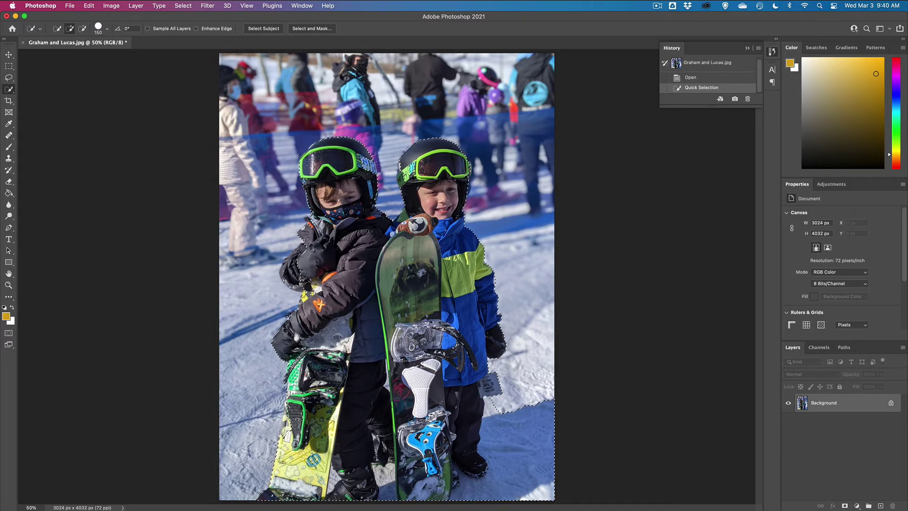
- Extend the Quick Selection along the yellow snowboard's edge, the dark-jacketed boy's arm and the blue-jacketed boy's helmet
{"action": "mouse_move", "coordinate": [287, 400]}
{"action": "left_mouse_down"}
{"action": "mouse_move", "coordinate": [276, 425]}
{"action": "mouse_move", "coordinate": [264, 426]}
{"action": "left_mouse_up"}
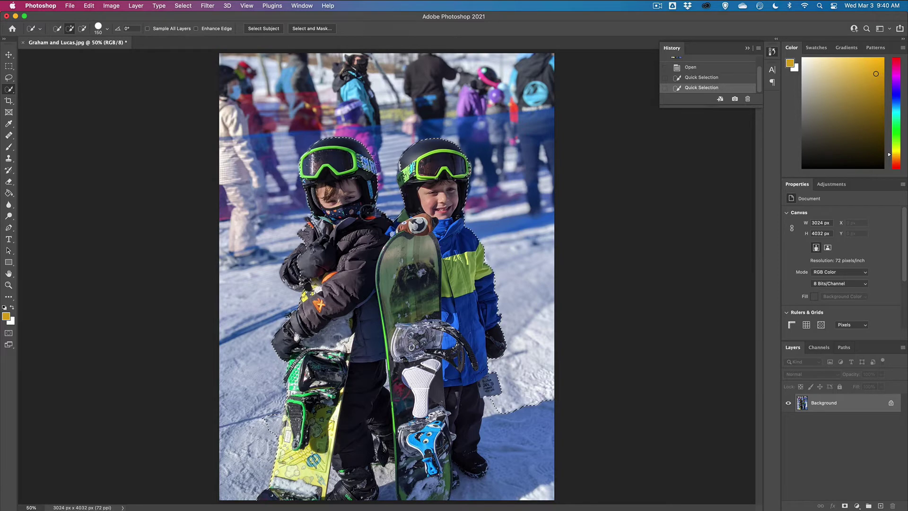
{"action": "left_click_drag", "start_coordinate": [520, 425], "coordinate": [540, 473]}
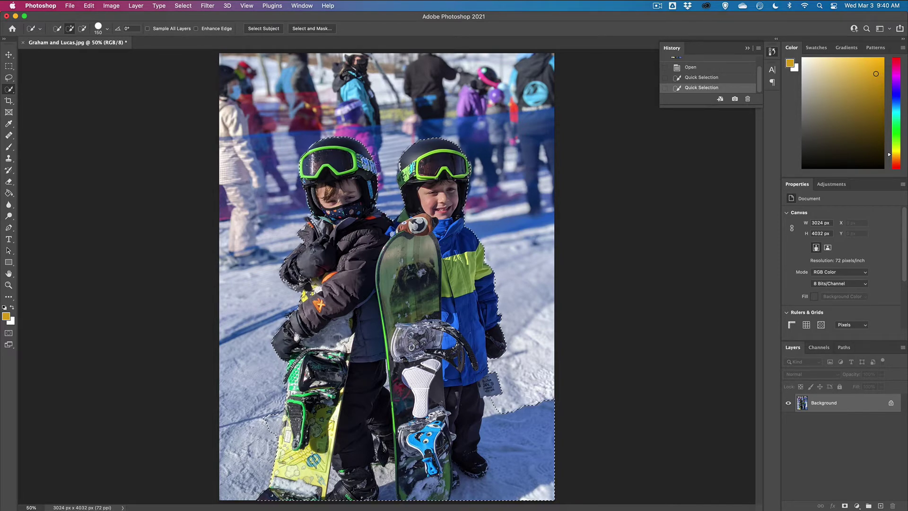
{"action": "left_click", "coordinate": [298, 274]}
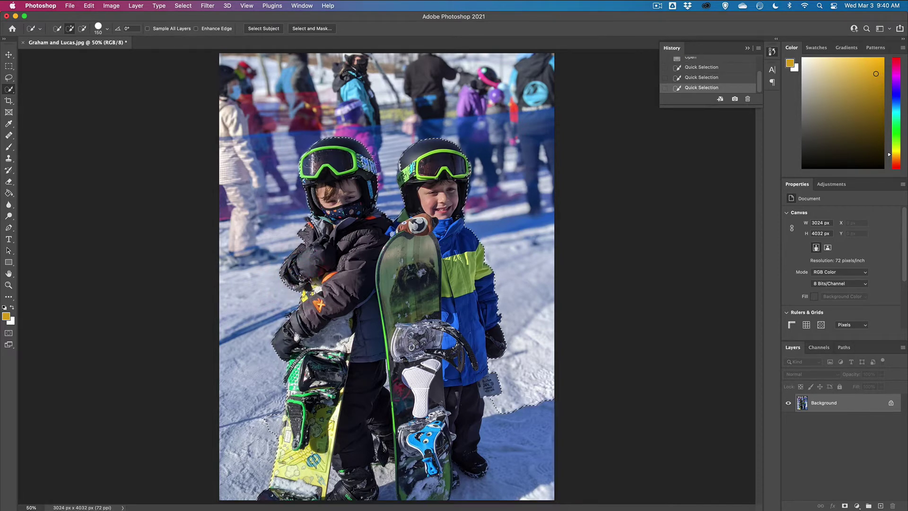
{"action": "left_click", "coordinate": [520, 473]}
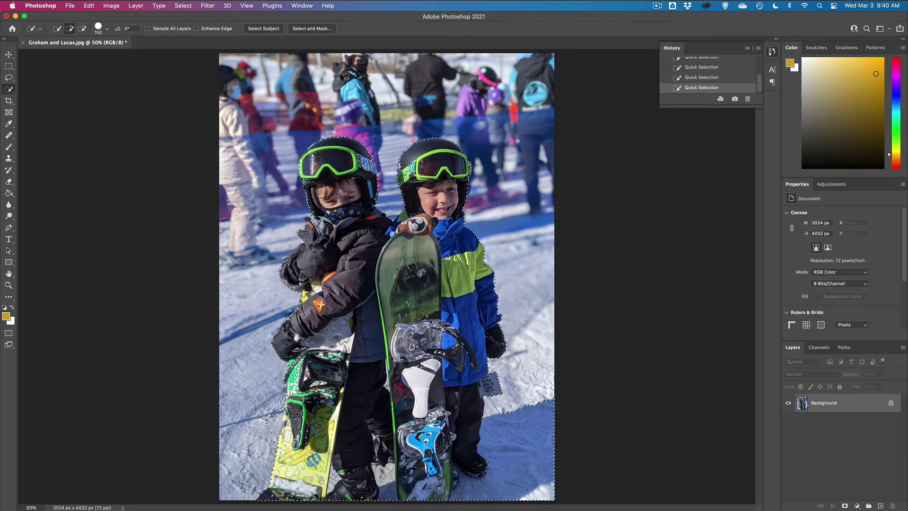
{"action": "left_click", "coordinate": [400, 157]}
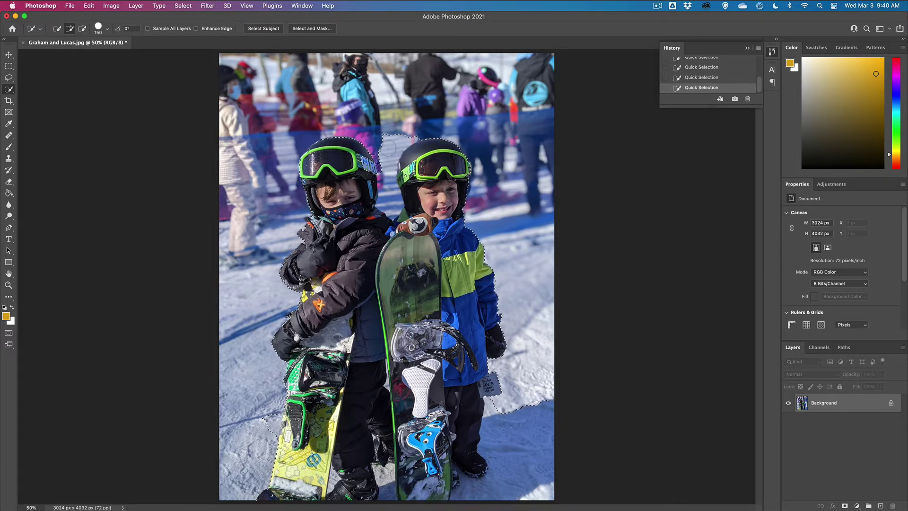
- Subtract the background between the two helmets from the selection with a 90 px Quick Selection brush
{"action": "key", "text": "super+equal"}
{"action": "key", "text": "super+equal"}
{"action": "key", "text": "super+equal"}
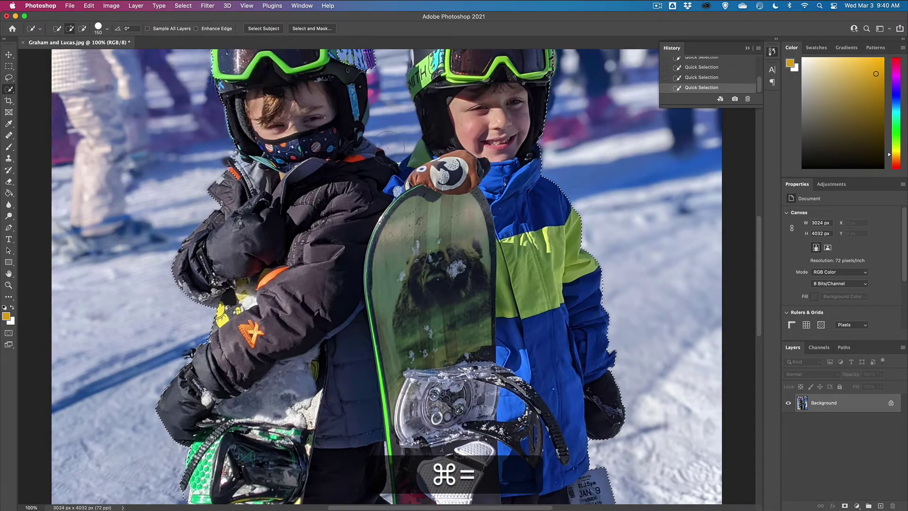
{"action": "scroll", "coordinate": [400, 151], "scroll_direction": "up", "scroll_amount": 4}
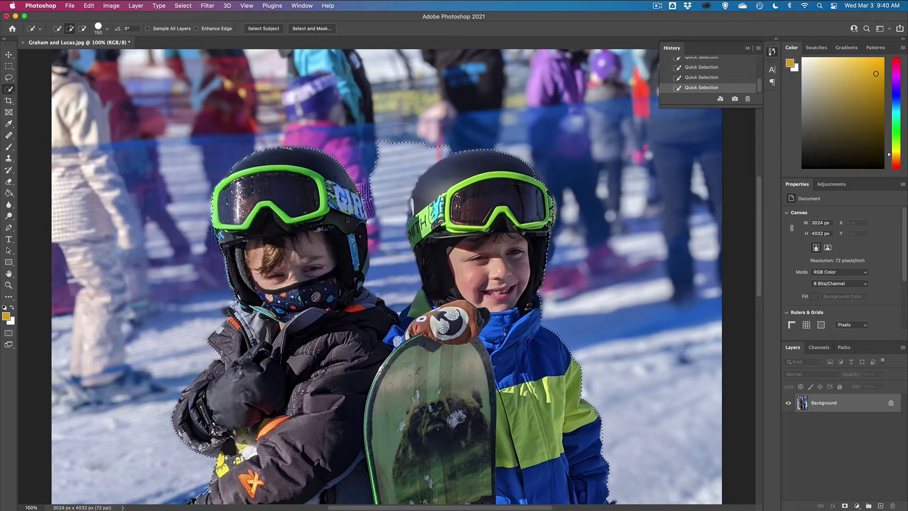
{"action": "key", "text": "bracketleft"}
{"action": "key", "text": "bracketleft"}
{"action": "key", "text": "bracketleft"}
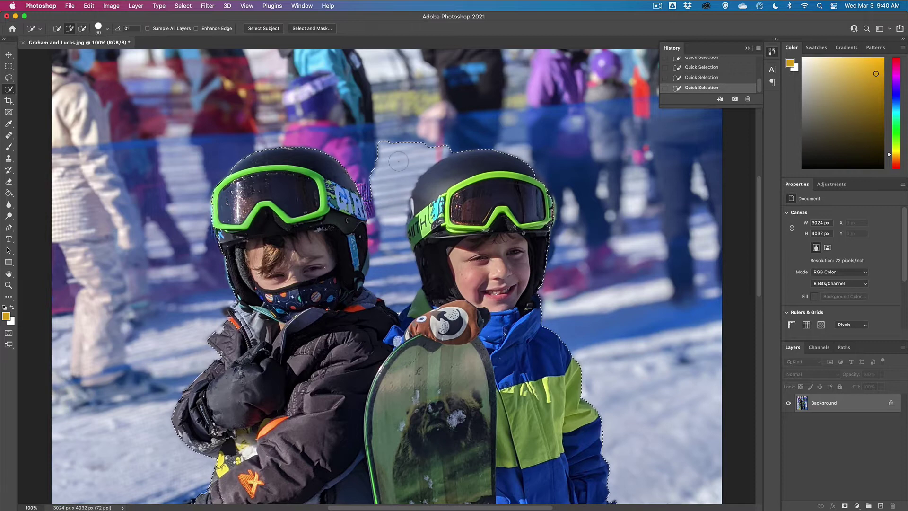
{"action": "key", "text": "alt"}
{"action": "scroll", "coordinate": [719, 79], "scroll_direction": "up", "scroll_amount": 5}
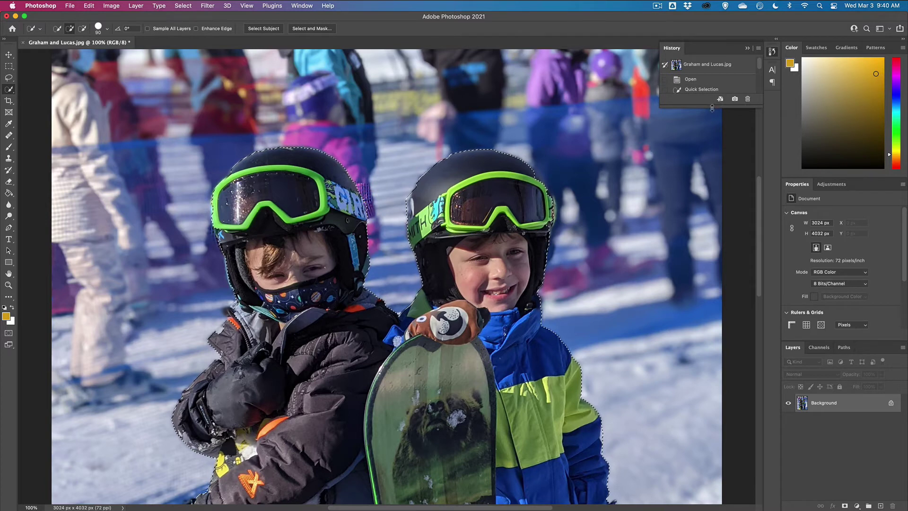
- Enlarge the History panel, step back to an earlier Quick Selection state and return to the latest one
{"action": "left_click_drag", "start_coordinate": [712, 108], "coordinate": [711, 212]}
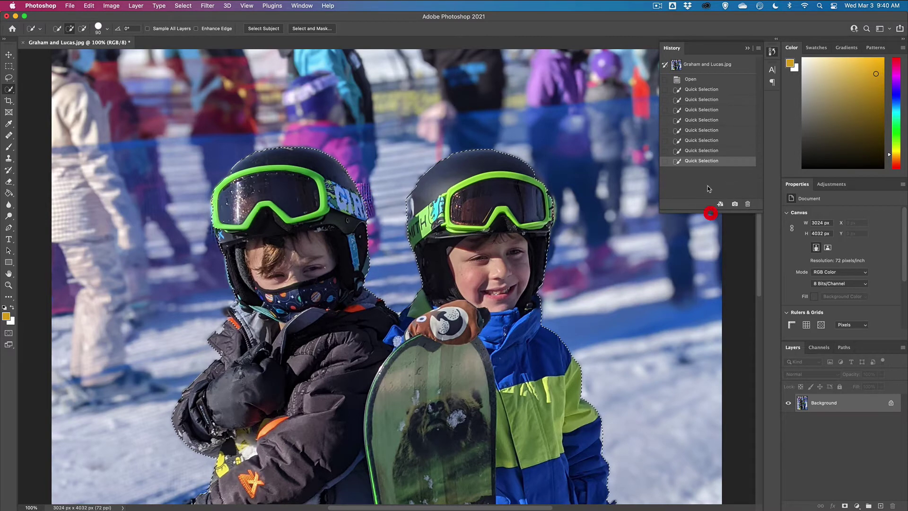
{"action": "left_click", "coordinate": [698, 154]}
{"action": "left_click", "coordinate": [699, 141]}
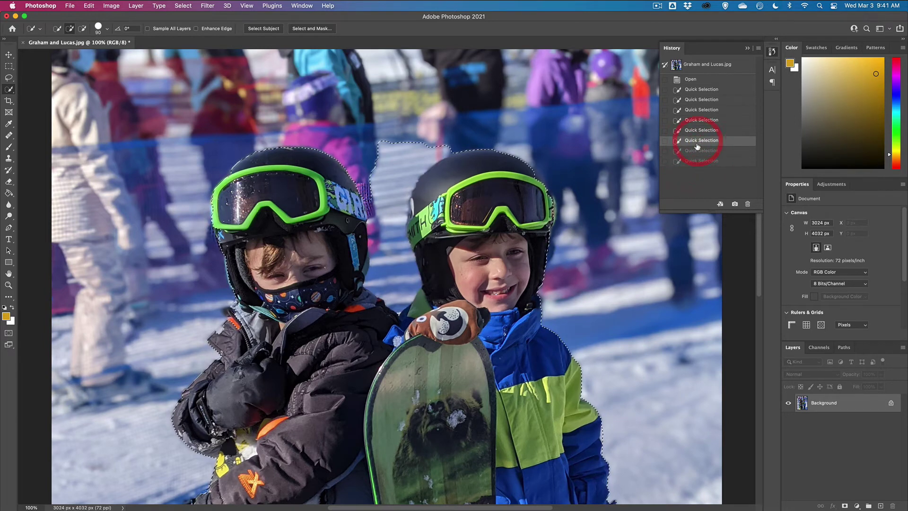
{"action": "left_click", "coordinate": [693, 161]}
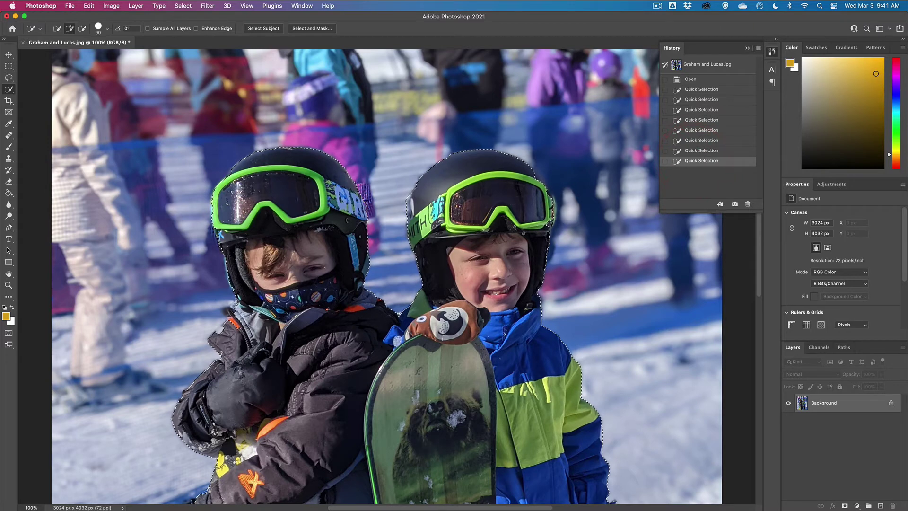
- Add the missing edges of the dark-jacketed boy's helmet and raised glove to the selection
{"action": "scroll", "coordinate": [382, 210], "scroll_direction": "left", "scroll_amount": 3}
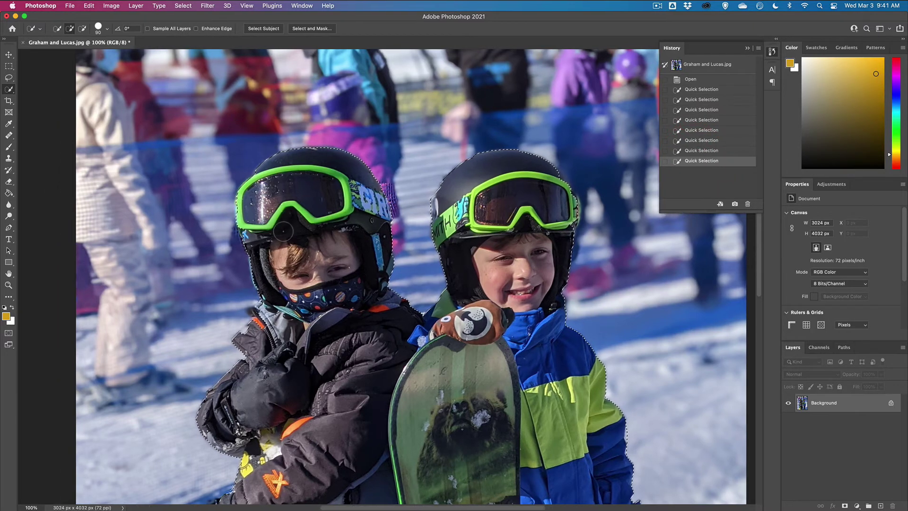
{"action": "left_click", "coordinate": [250, 229]}
{"action": "scroll", "coordinate": [250, 229], "scroll_direction": "down", "scroll_amount": 5}
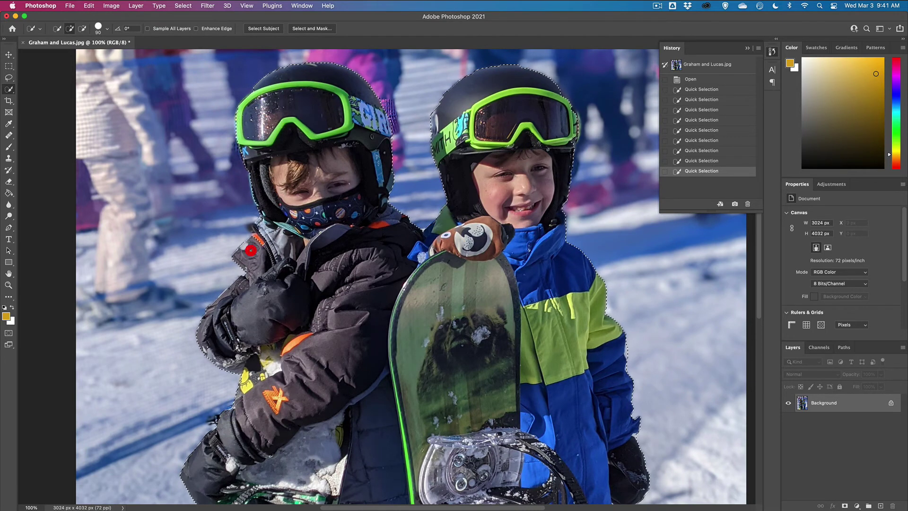
{"action": "left_click", "coordinate": [248, 250]}
{"action": "left_click", "coordinate": [261, 226]}
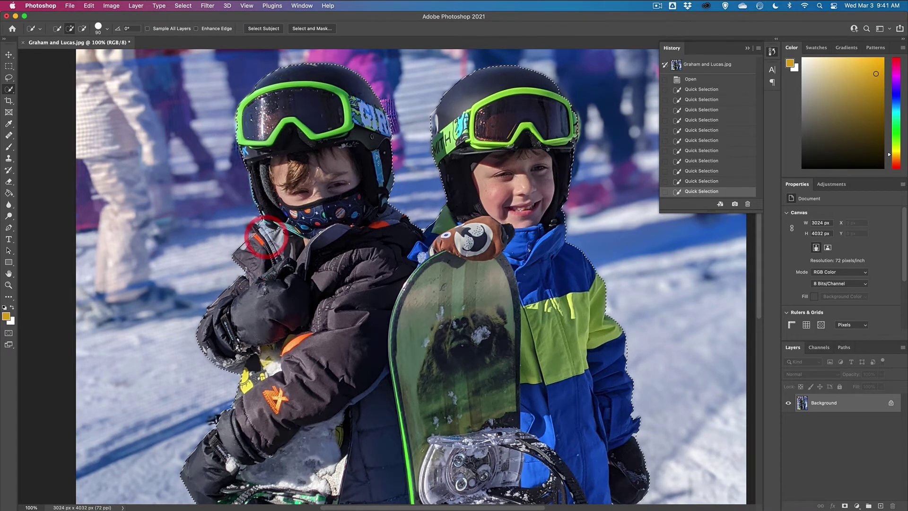
{"action": "left_click", "coordinate": [262, 233]}
{"action": "left_click", "coordinate": [264, 227]}
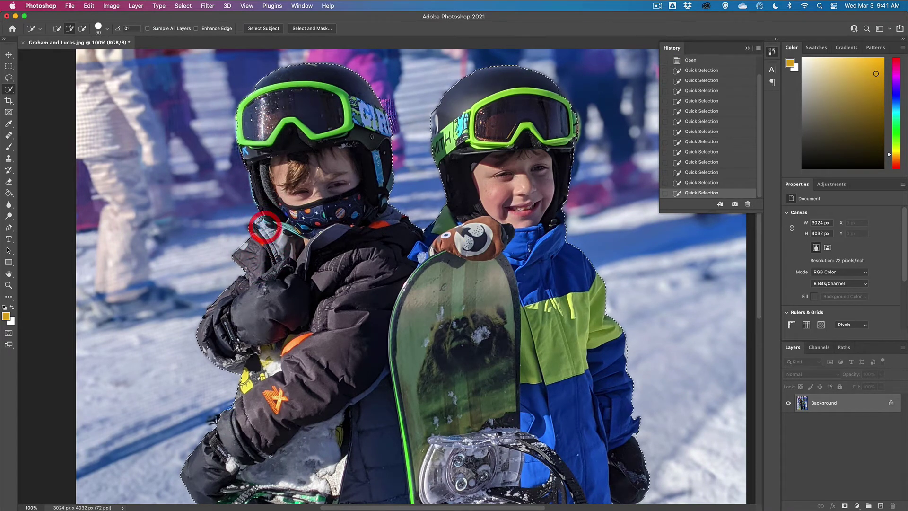
{"action": "left_click", "coordinate": [266, 226]}
- Subtract the snow beside the yellow snowboard's outer edge from the selection with a 60 px brush
{"action": "scroll", "coordinate": [265, 227], "scroll_direction": "down", "scroll_amount": 3}
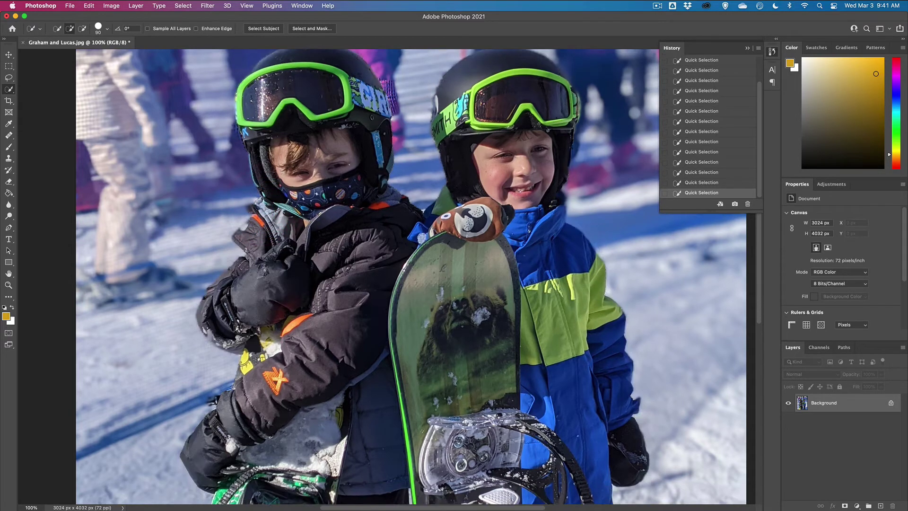
{"action": "scroll", "coordinate": [265, 227], "scroll_direction": "down", "scroll_amount": 10}
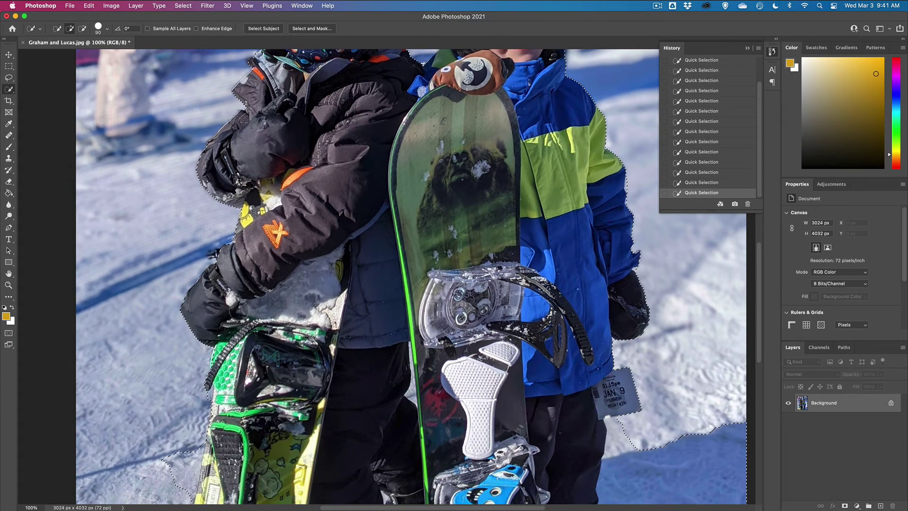
{"action": "scroll", "coordinate": [264, 227], "scroll_direction": "down", "scroll_amount": 8}
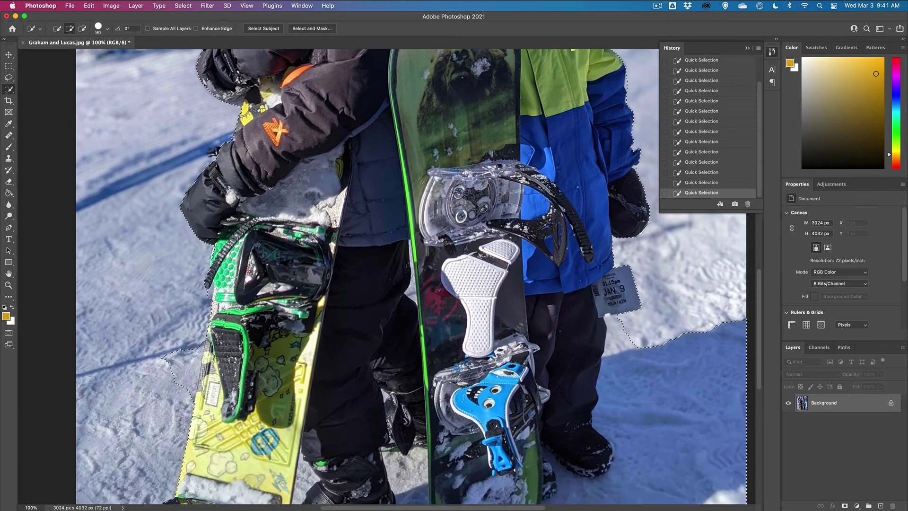
{"action": "key", "text": "super+equal"}
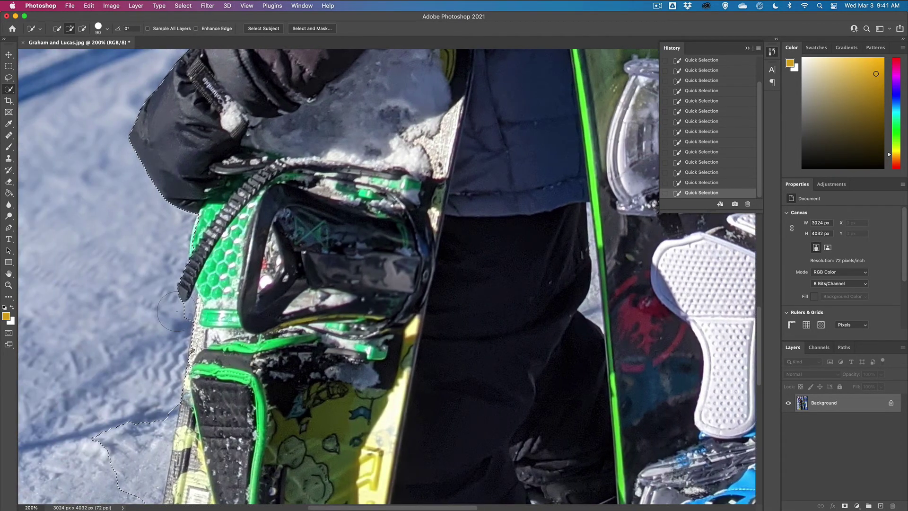
{"action": "key", "text": "bracketleft"}
{"action": "key", "text": "bracketleft"}
{"action": "key", "text": "bracketleft"}
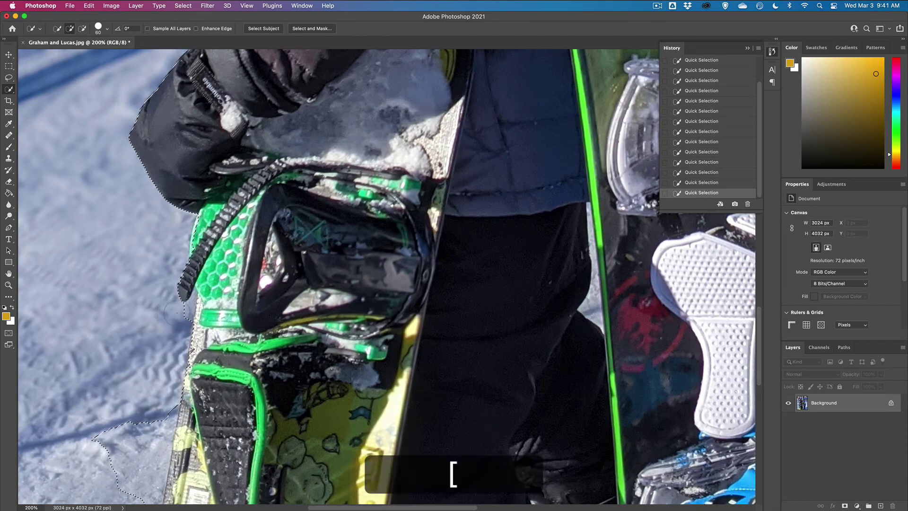
{"action": "key", "text": "alt"}
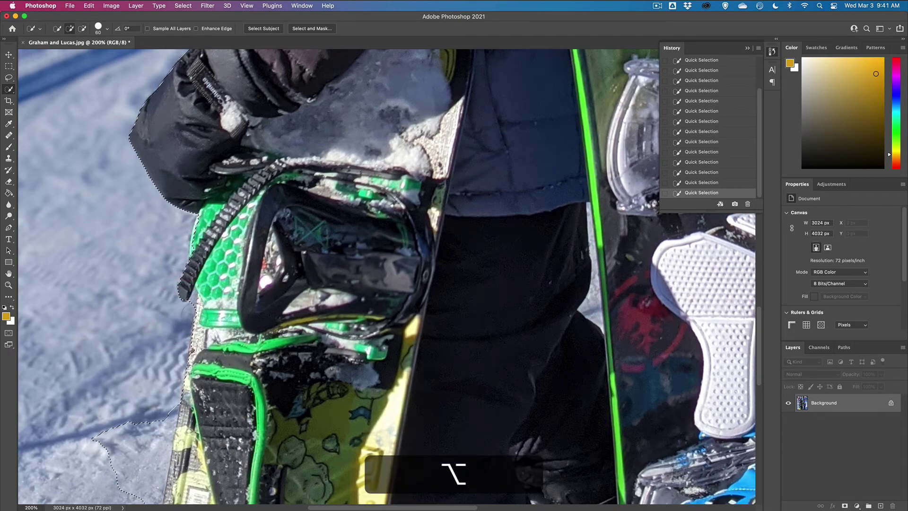
{"action": "scroll", "coordinate": [181, 326], "scroll_direction": "down", "scroll_amount": 3}
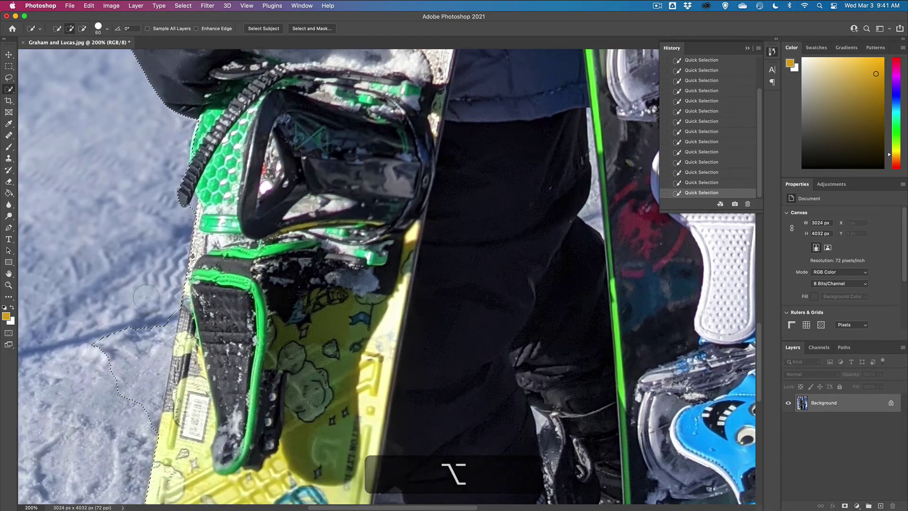
{"action": "left_click", "coordinate": [114, 333], "text": "alt"}
{"action": "left_click_drag", "start_coordinate": [114, 333], "coordinate": [124, 294]}
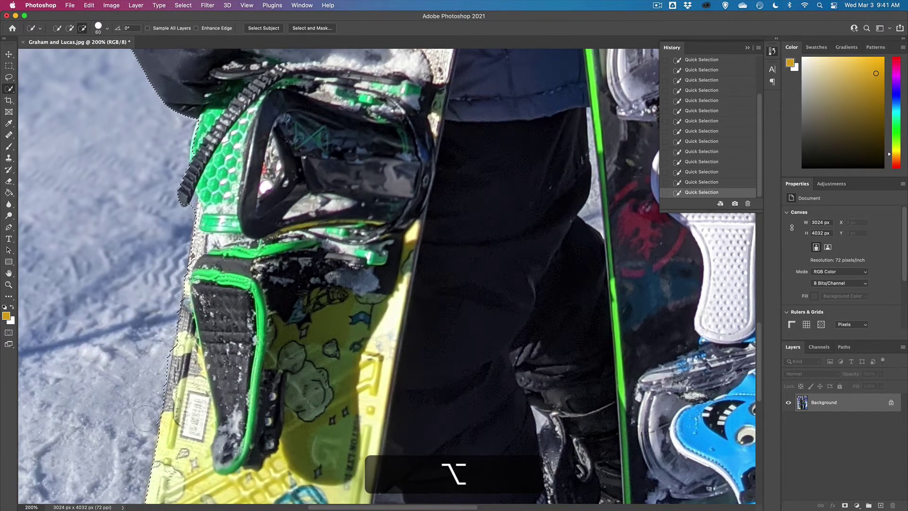
{"action": "left_click", "coordinate": [152, 392], "text": "alt"}
{"action": "left_click", "coordinate": [193, 315], "text": "alt"}
- Subtract the snow patches between the dark-jacketed boy's boots and the two snowboards from the selection
{"action": "scroll", "coordinate": [193, 314], "scroll_direction": "down", "scroll_amount": 10}
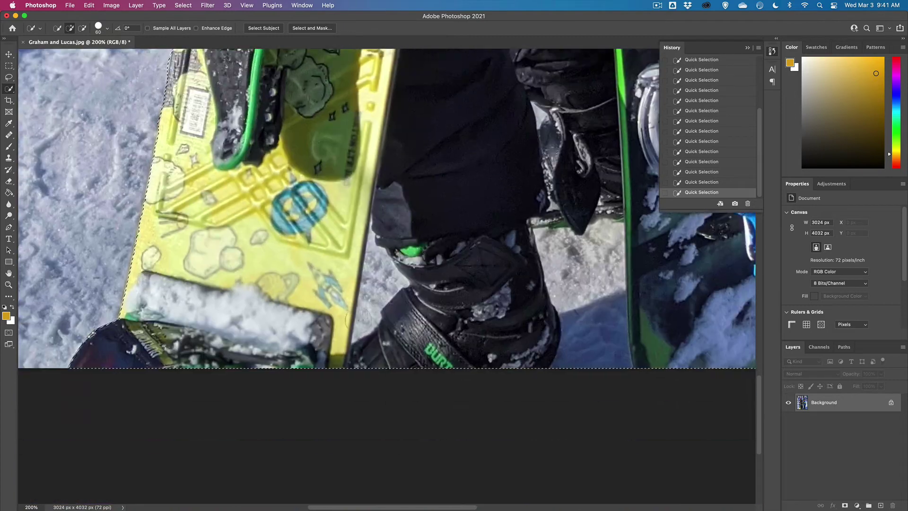
{"action": "scroll", "coordinate": [379, 283], "scroll_direction": "right", "scroll_amount": 5}
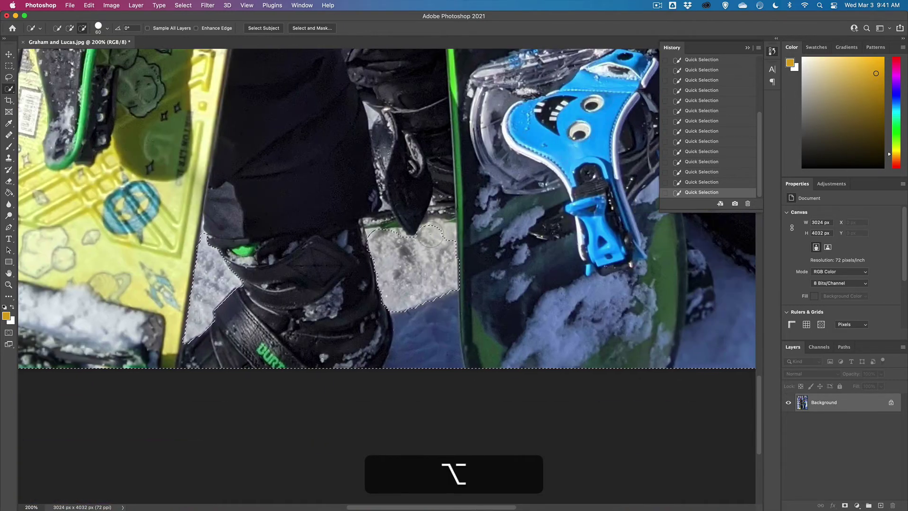
{"action": "left_click", "coordinate": [425, 330], "text": "alt"}
- Subtract the snow beside the blue-jacketed boy's leg and, with a 40 px brush, the snow between his boot and the green snowboard
{"action": "scroll", "coordinate": [431, 346], "scroll_direction": "right", "scroll_amount": 10}
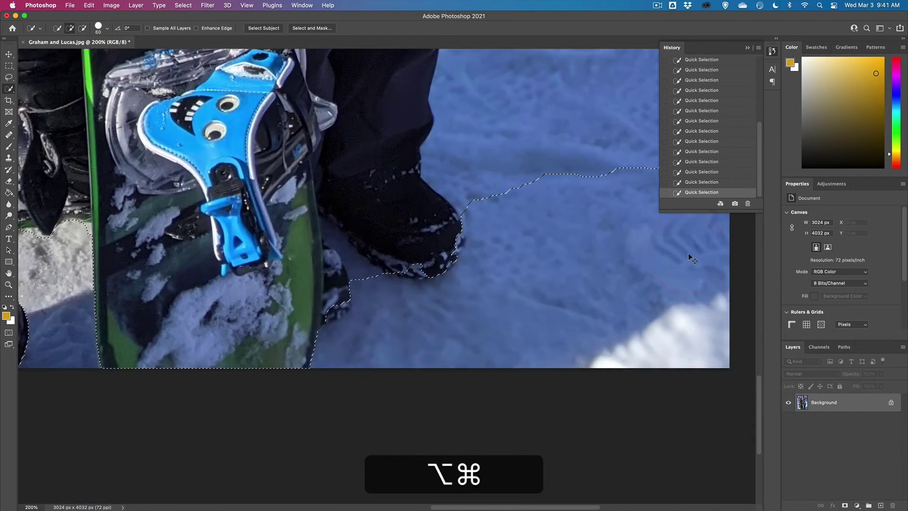
{"action": "scroll", "coordinate": [488, 209], "scroll_direction": "down", "scroll_amount": 3}
{"action": "left_click", "coordinate": [404, 232], "text": "alt"}
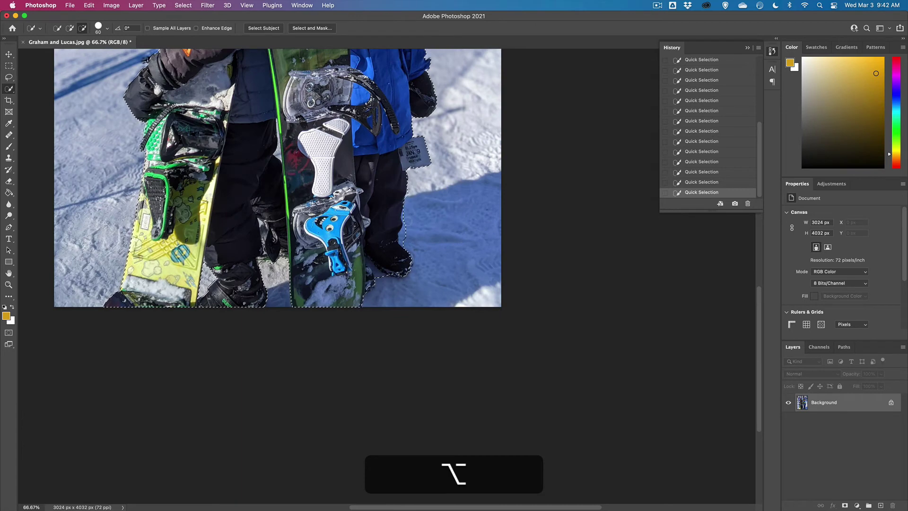
{"action": "key", "text": "super+equal"}
{"action": "key", "text": "bracketleft"}
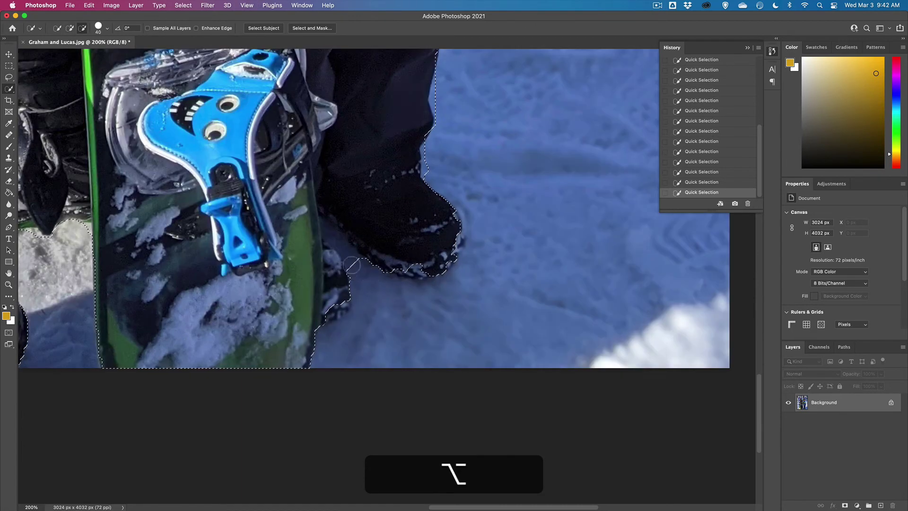
{"action": "left_click", "coordinate": [336, 242], "text": "alt"}
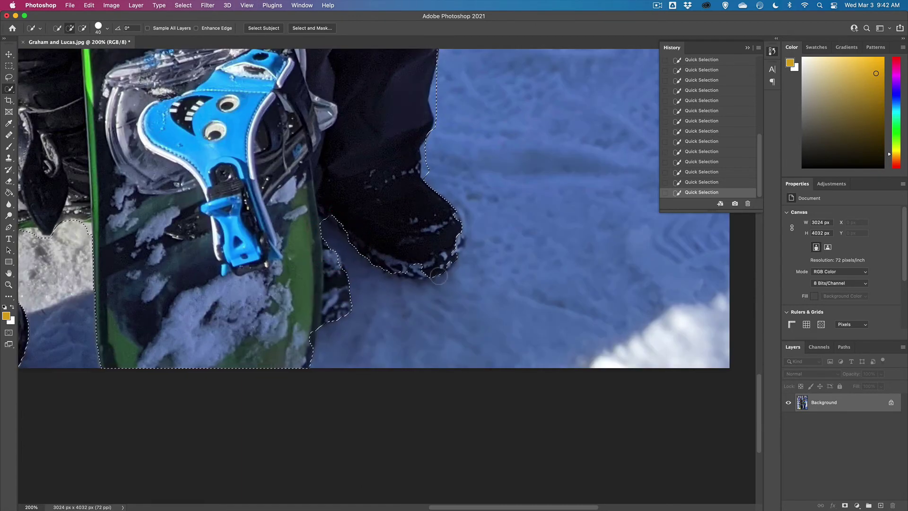
- Switch to the Move tool and invert the selection to cover the background instead of the two boys and their snowboards
{"action": "key", "text": "super+minus"}
{"action": "key", "text": "super+minus"}
{"action": "key", "text": "super+minus"}
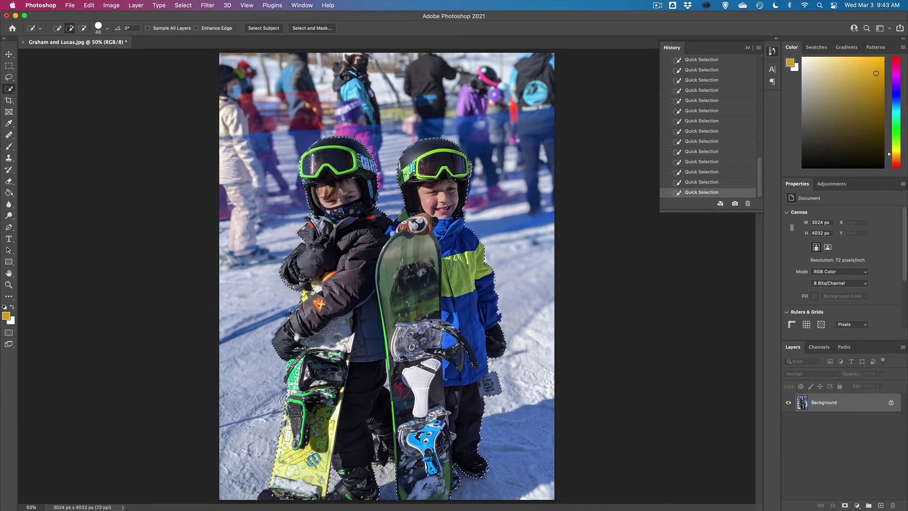
{"action": "key", "text": "v"}
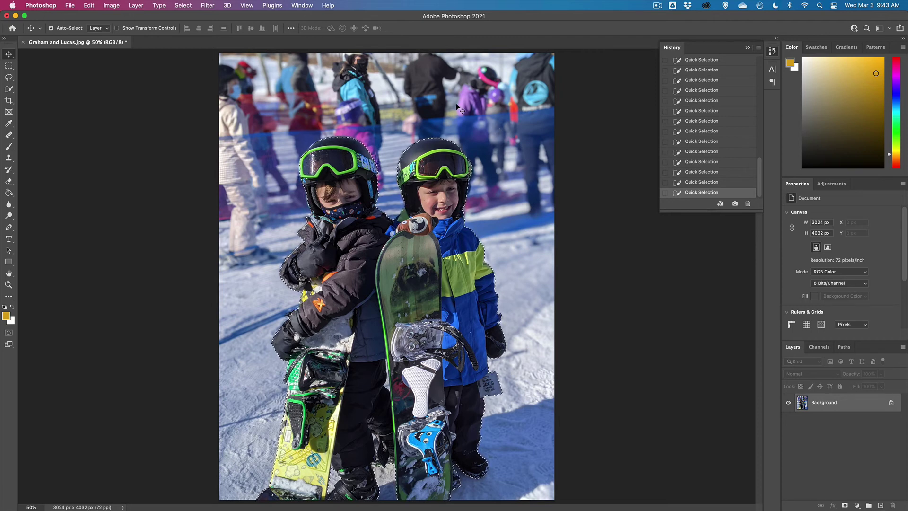
{"action": "left_click", "coordinate": [180, 6]}
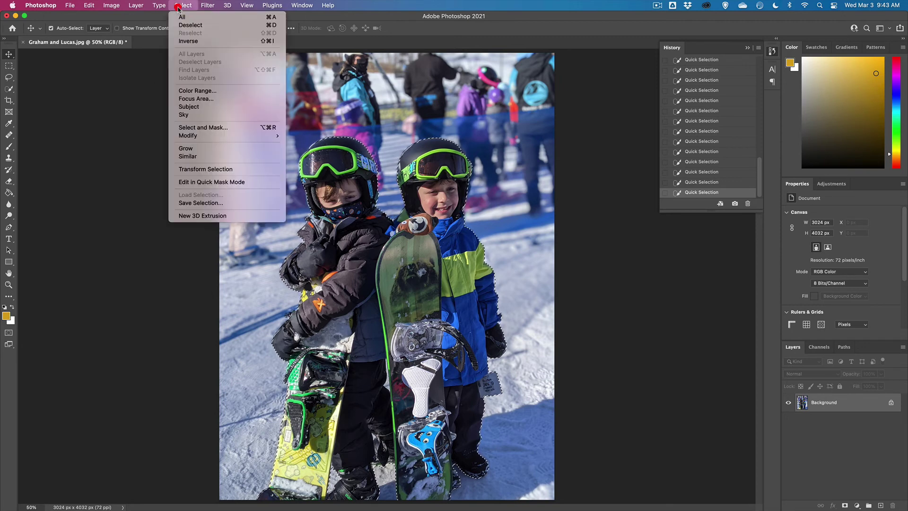
{"action": "left_click", "coordinate": [187, 41]}
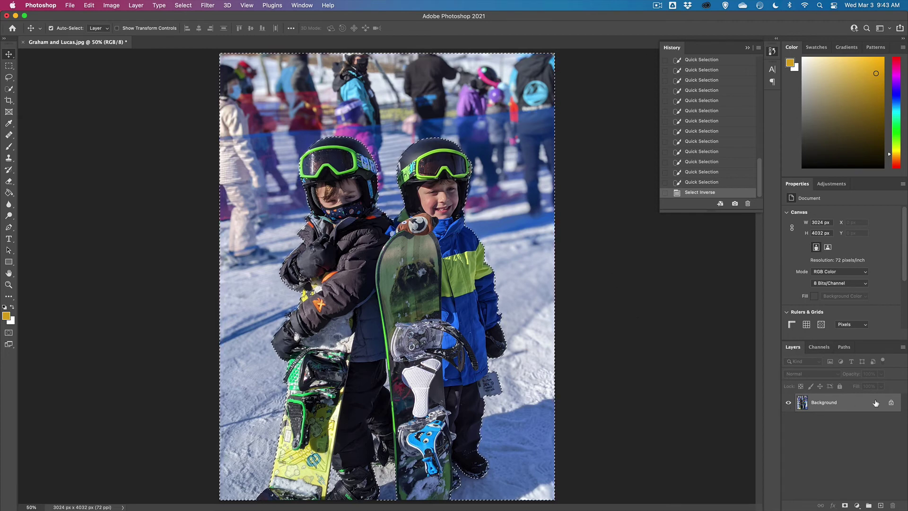
- Add a Black & White adjustment layer above the Background layer, limited to the selected area around the boys
{"action": "left_click", "coordinate": [843, 410]}
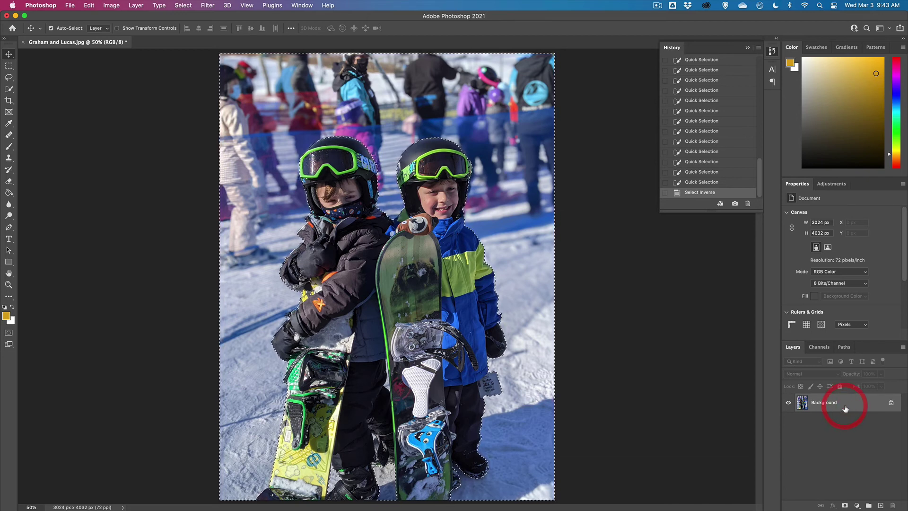
{"action": "left_click", "coordinate": [857, 505]}
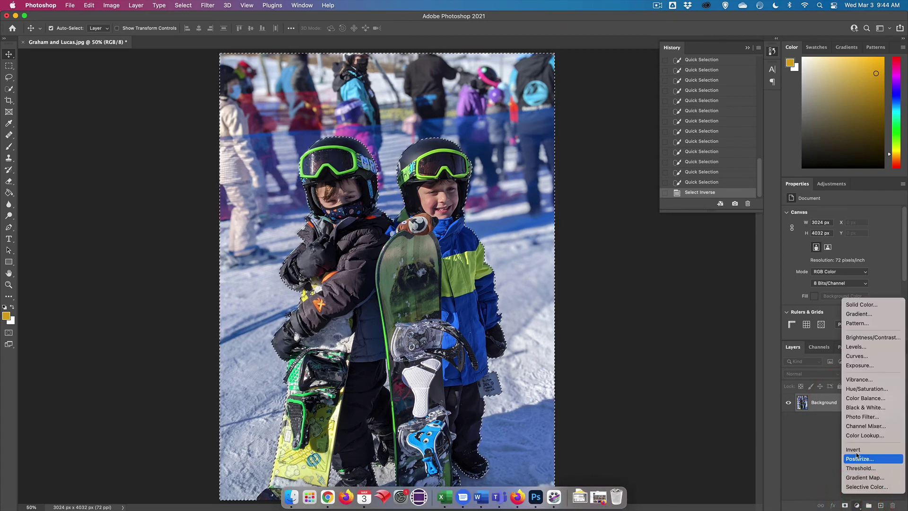
{"action": "left_click", "coordinate": [875, 408]}
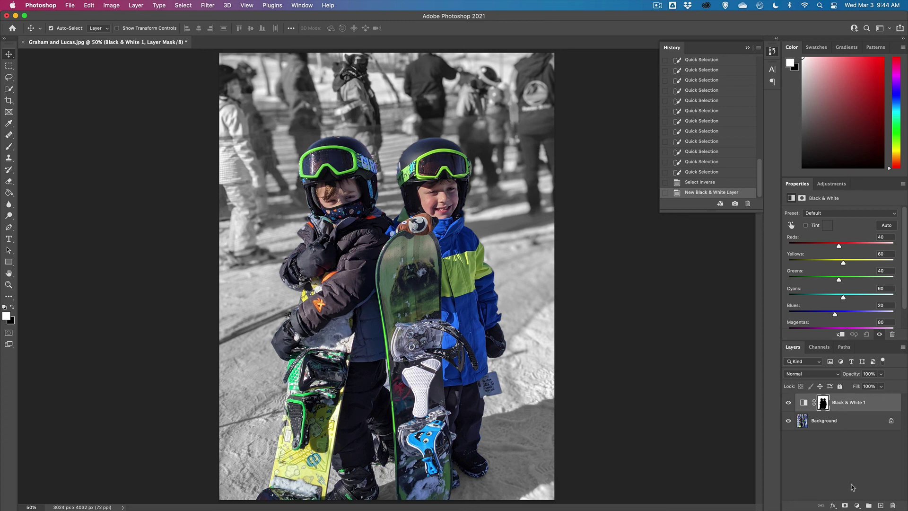
{"action": "left_click", "coordinate": [857, 505]}
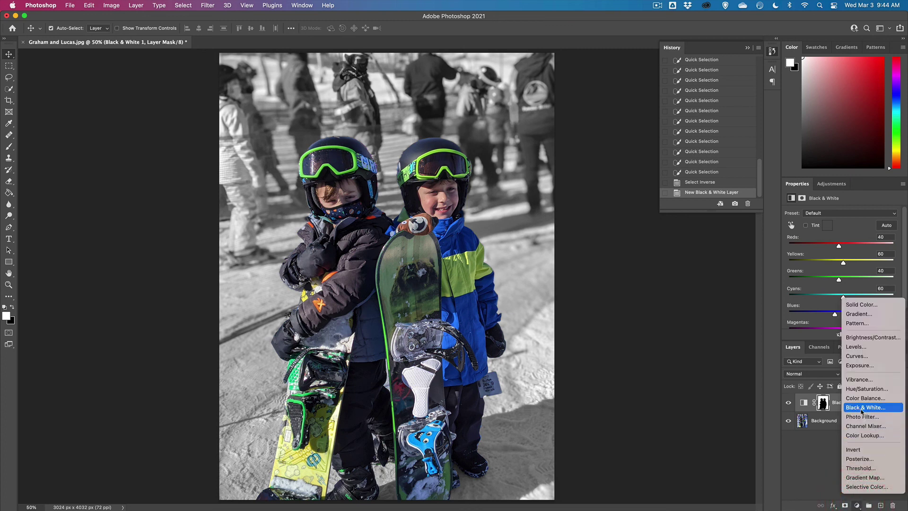
{"action": "left_click", "coordinate": [667, 402]}
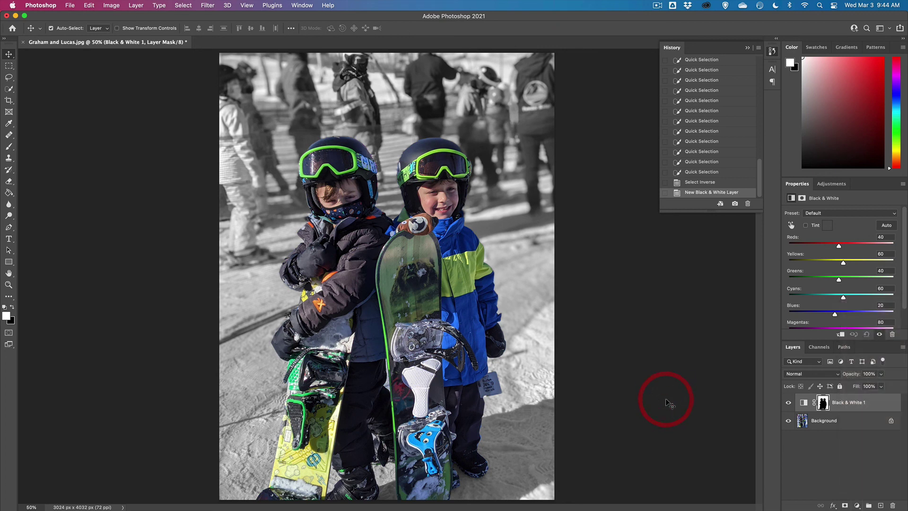